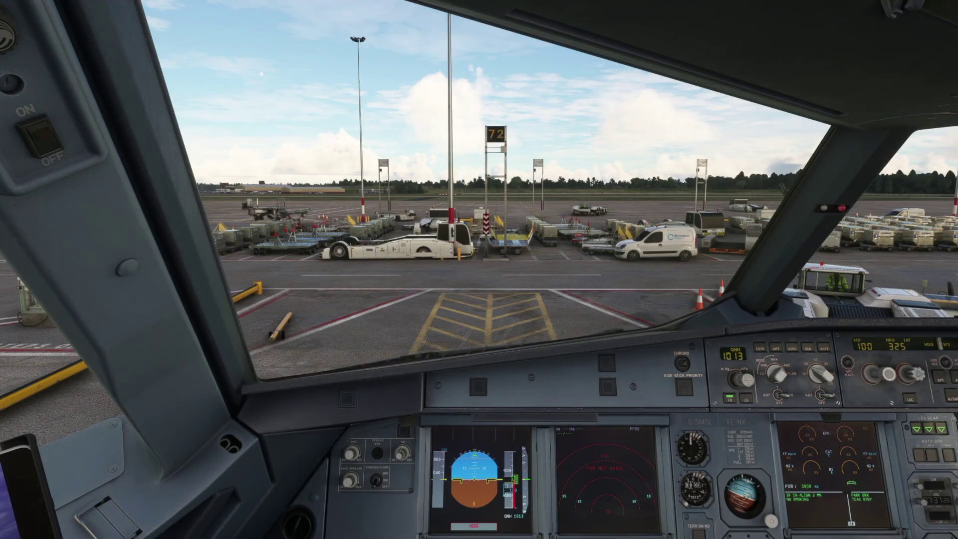
# Open Controls Options from the pause menu and filter bindings by name with 'came'.
pyautogui.press('Escape')
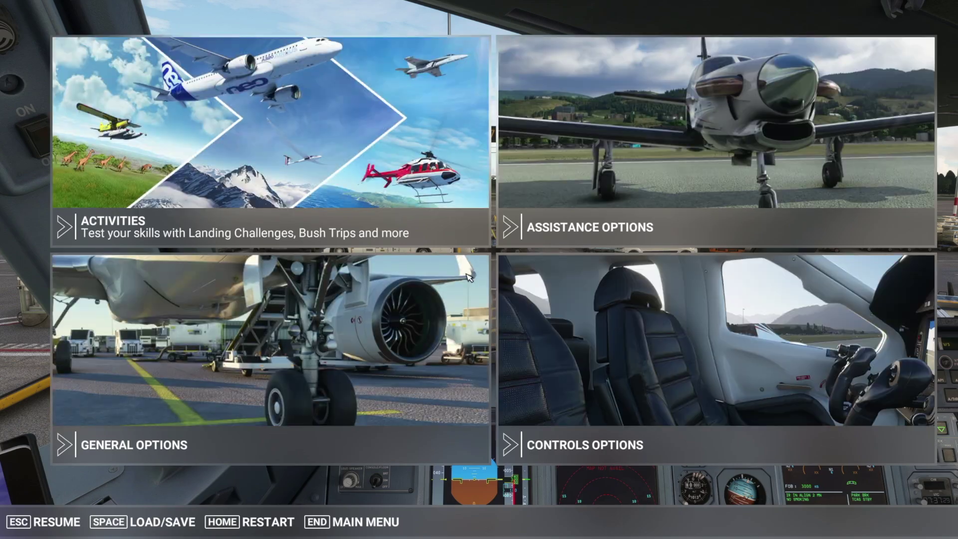
pyautogui.click(661, 364)
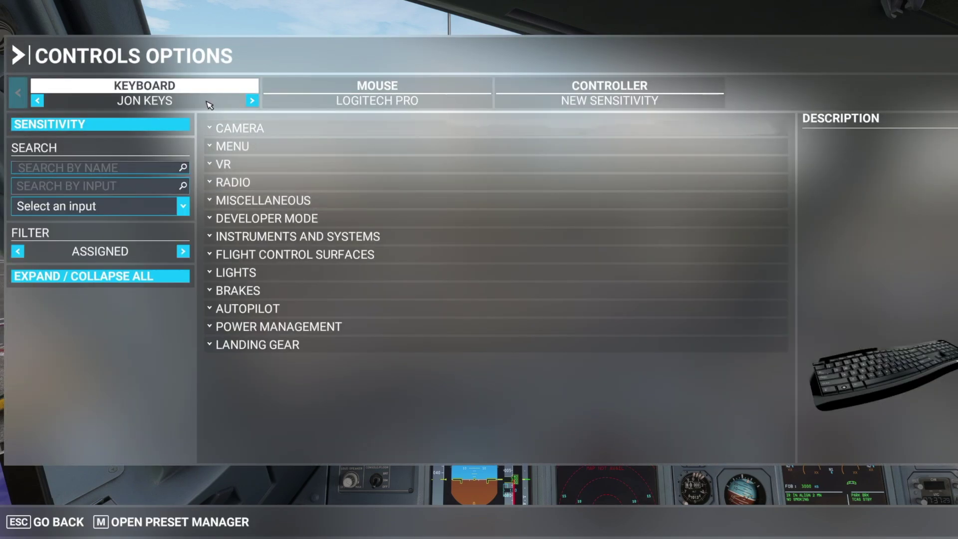
pyautogui.click(94, 171)
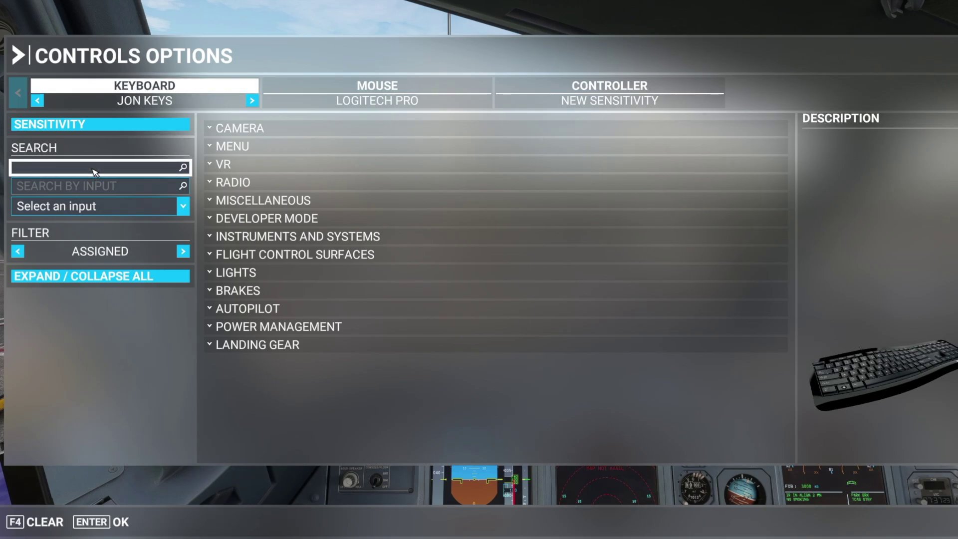
pyautogui.write('camera')
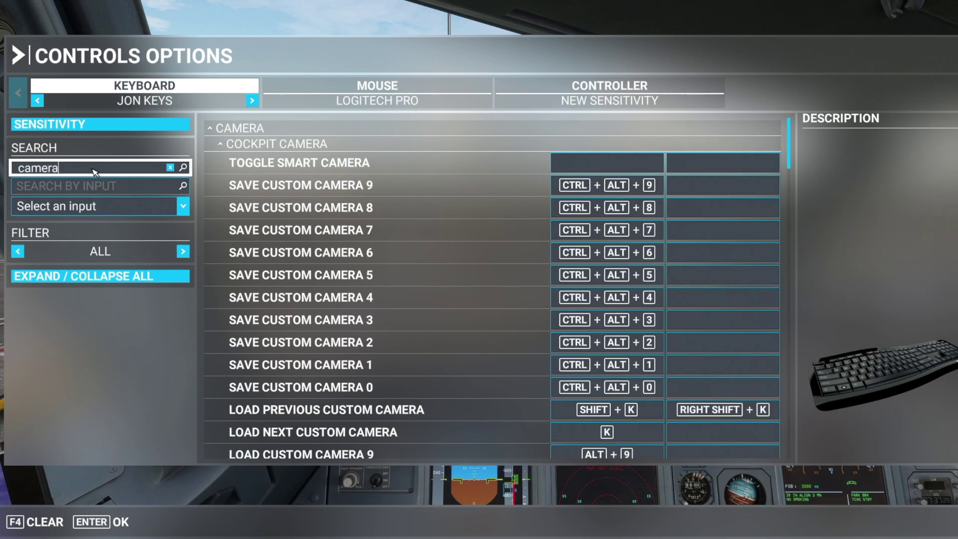
pyautogui.press('Return')
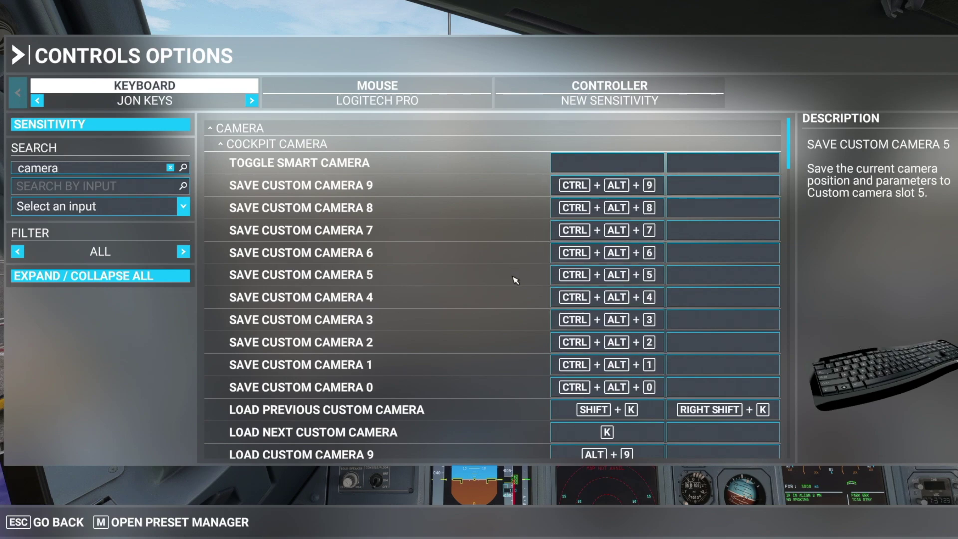
# Scroll to the Load Custom Camera bindings, then show the gamepad's camera bindings.
pyautogui.scroll(-1, 499, 282)
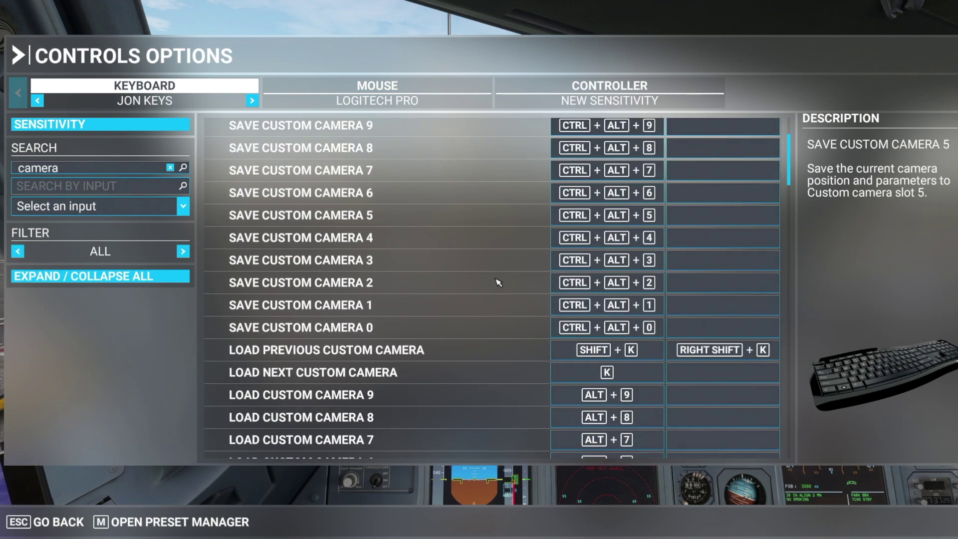
pyautogui.scroll(-1, 491, 282)
pyautogui.scroll(-3, 489, 280)
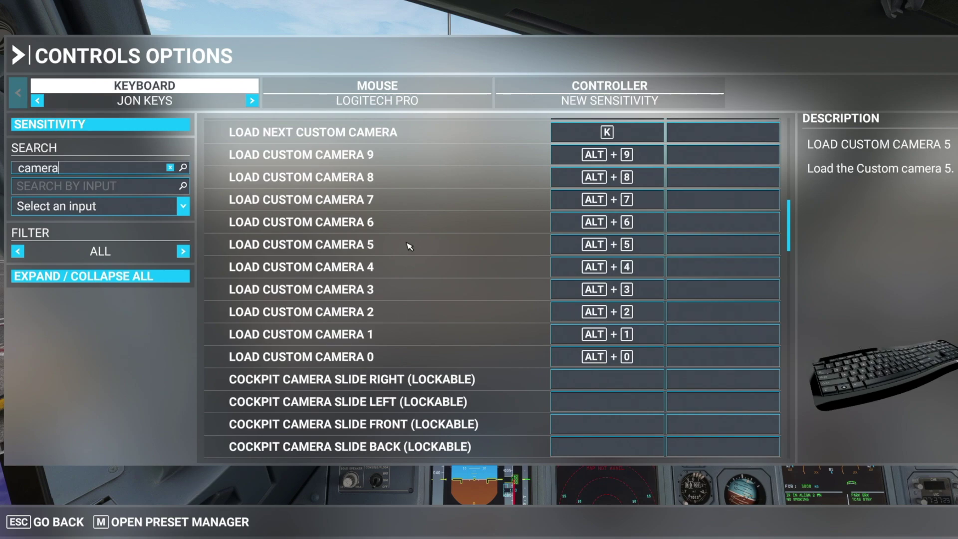
pyautogui.click(617, 86)
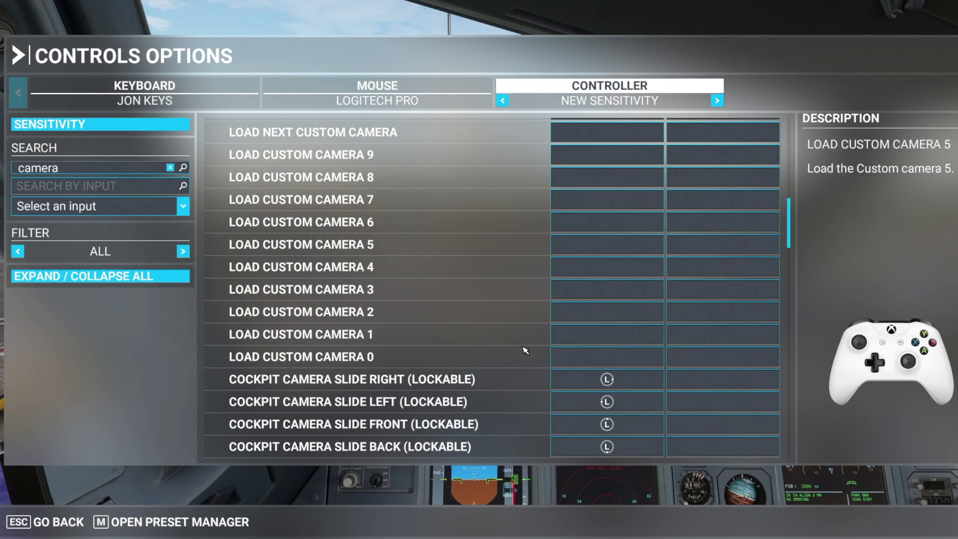
# Review the gamepad's Save/Load Custom Camera bindings, then go back to the pause menu.
pyautogui.scroll(5, 374, 293)
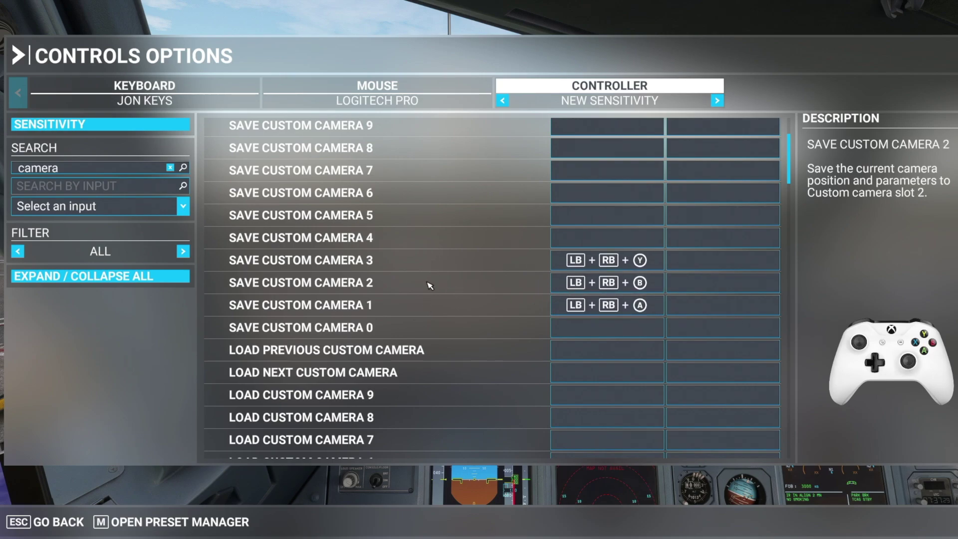
pyautogui.scroll(2, 429, 280)
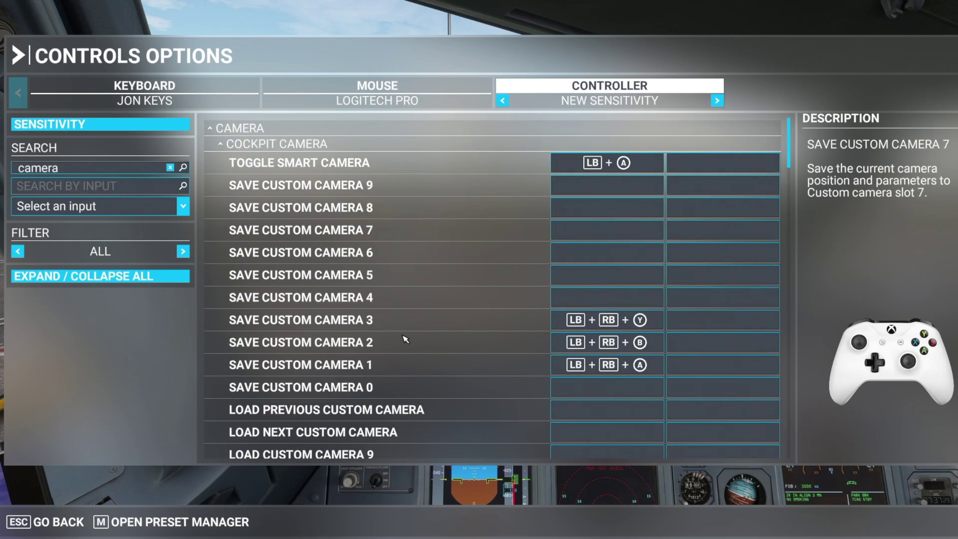
pyautogui.scroll(-7, 434, 334)
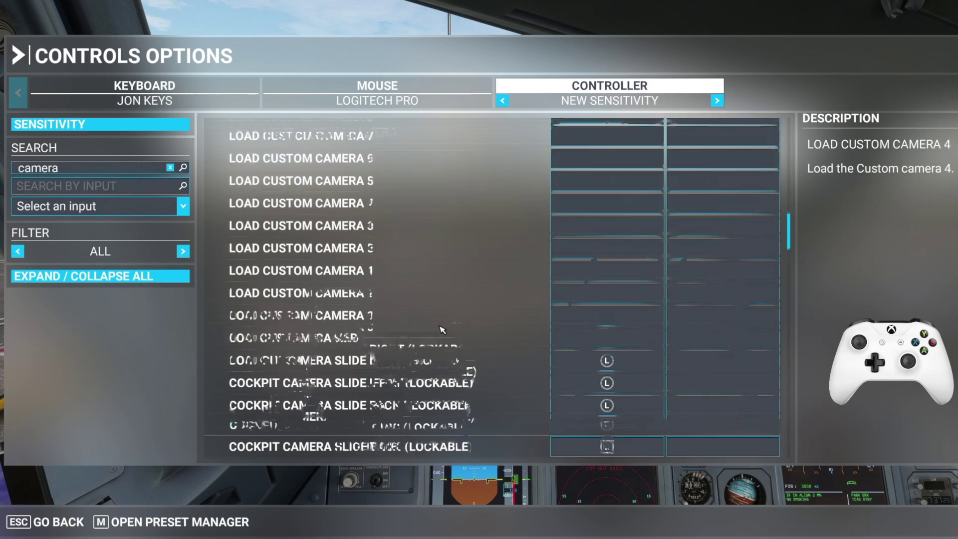
pyautogui.scroll(3, 440, 325)
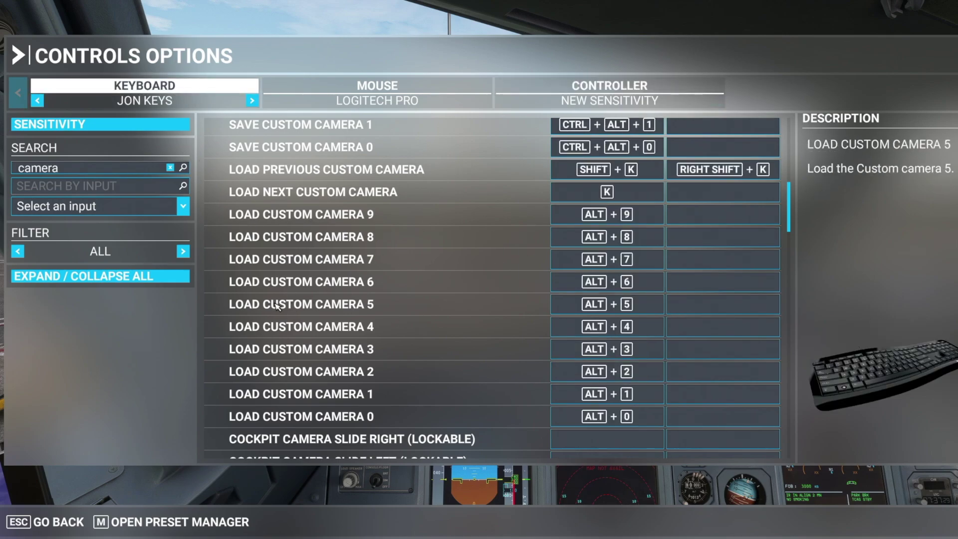
pyautogui.click(59, 527)
# Resume to the A319 cockpit, slide the view right, left and right, and list the pilot smartcam targets.
pyautogui.click(56, 528)
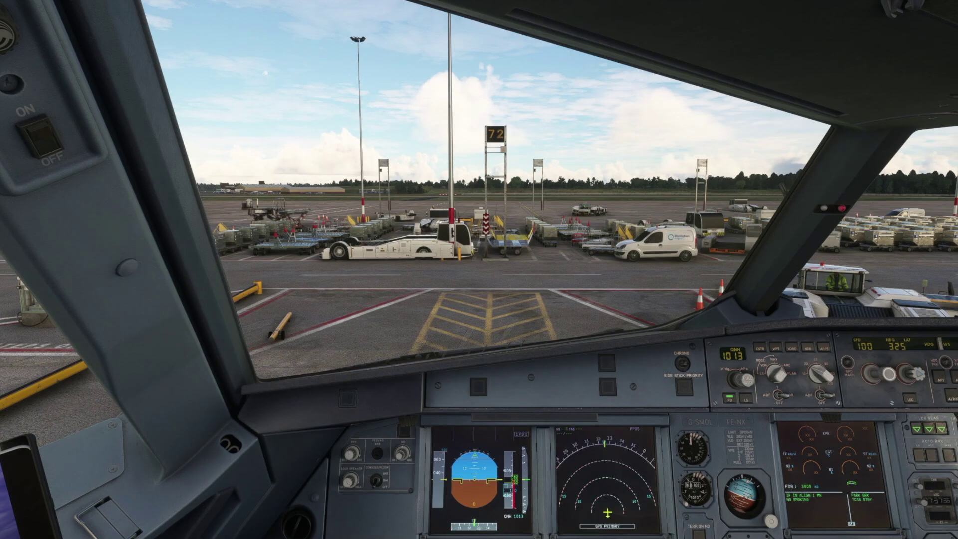
pyautogui.press('Right')
pyautogui.press('Right')
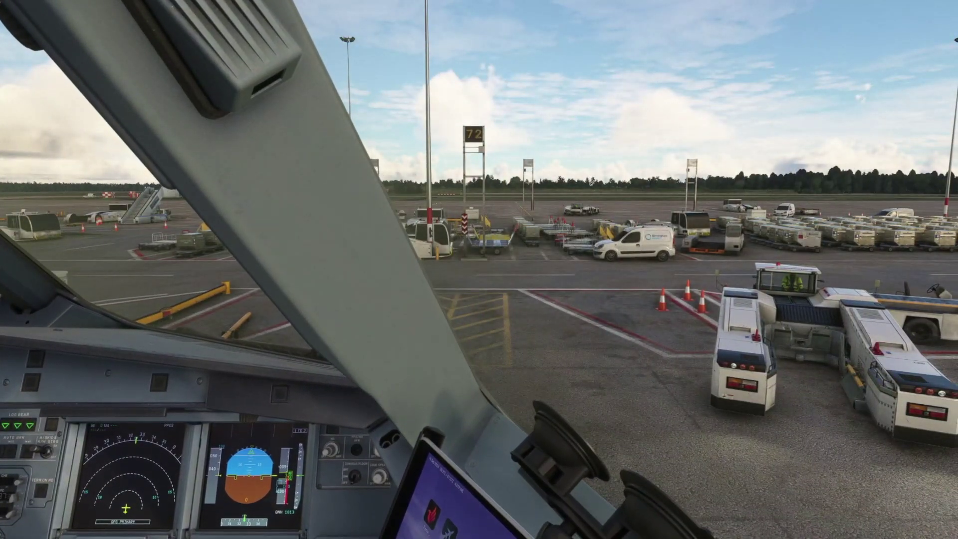
pyautogui.press('Left')
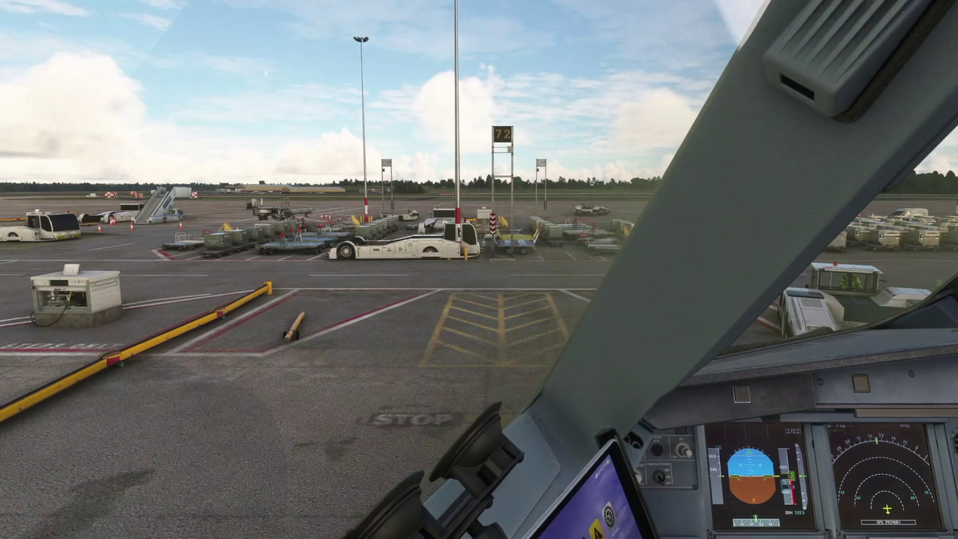
pyautogui.press('Right')
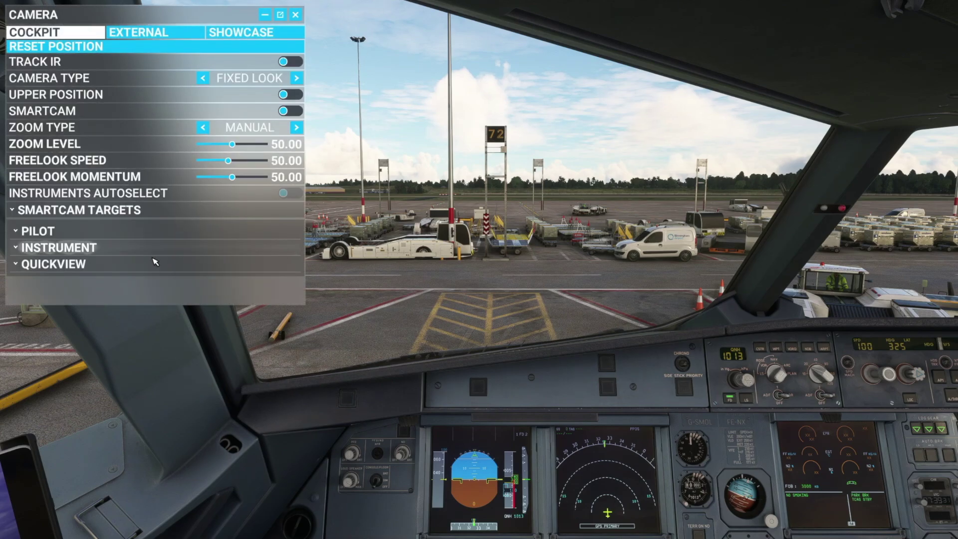
pyautogui.click(106, 234)
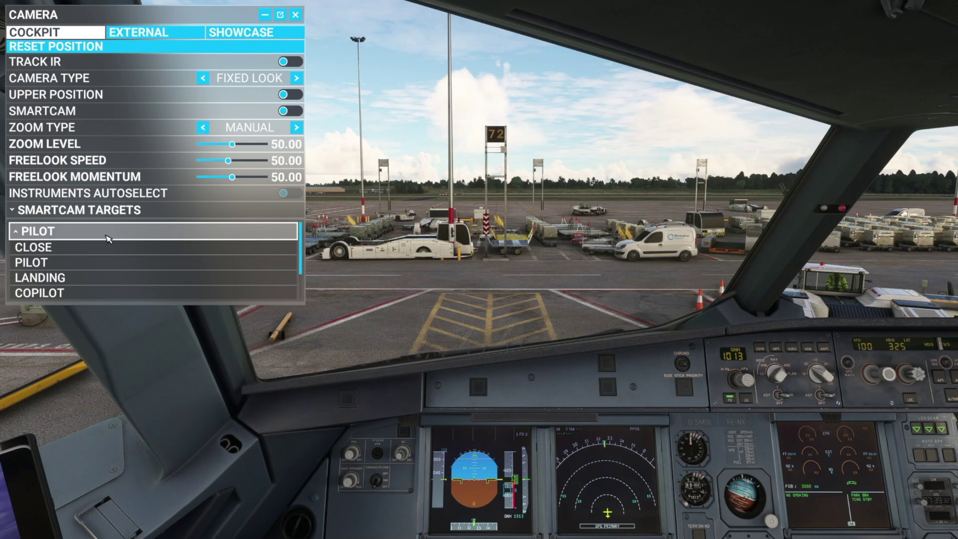
# Try the Copilot target, return to the Pilot position, and start looking around freely.
pyautogui.click(46, 295)
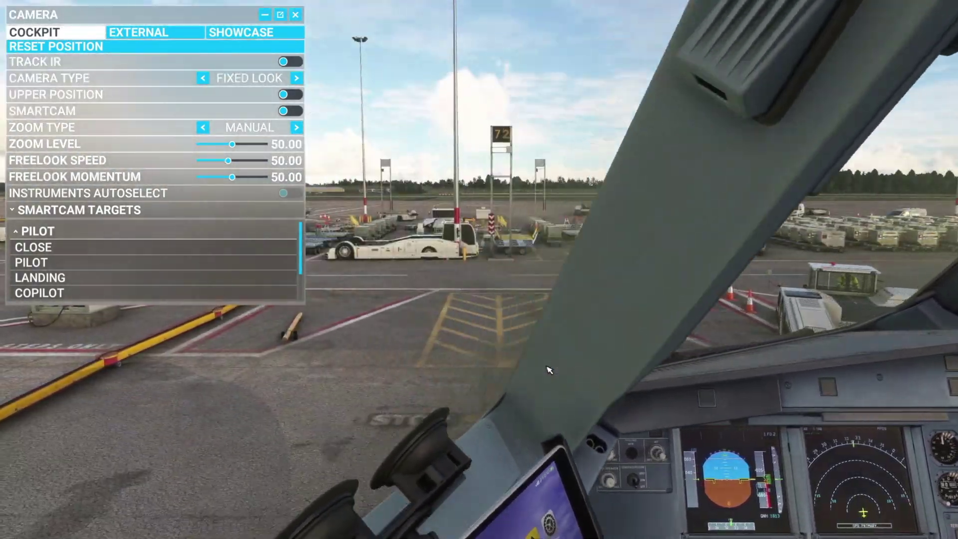
pyautogui.click(162, 265)
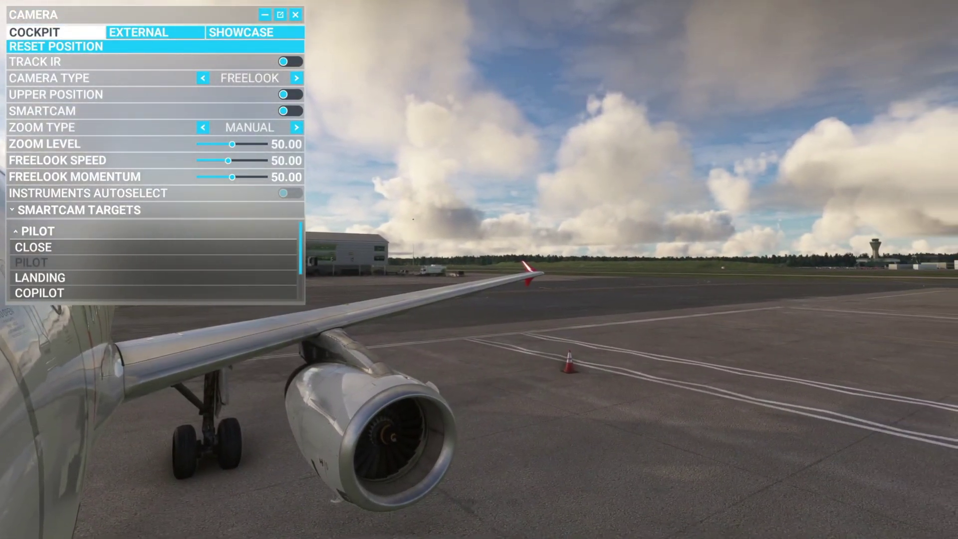
pyautogui.rightClick(722, 299)
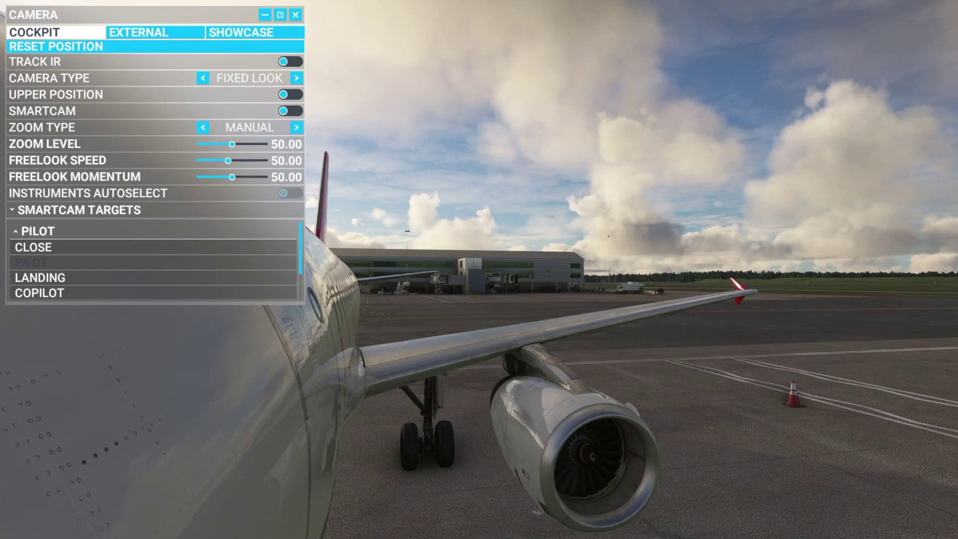
pyautogui.hotkey('ctrl', 'space')
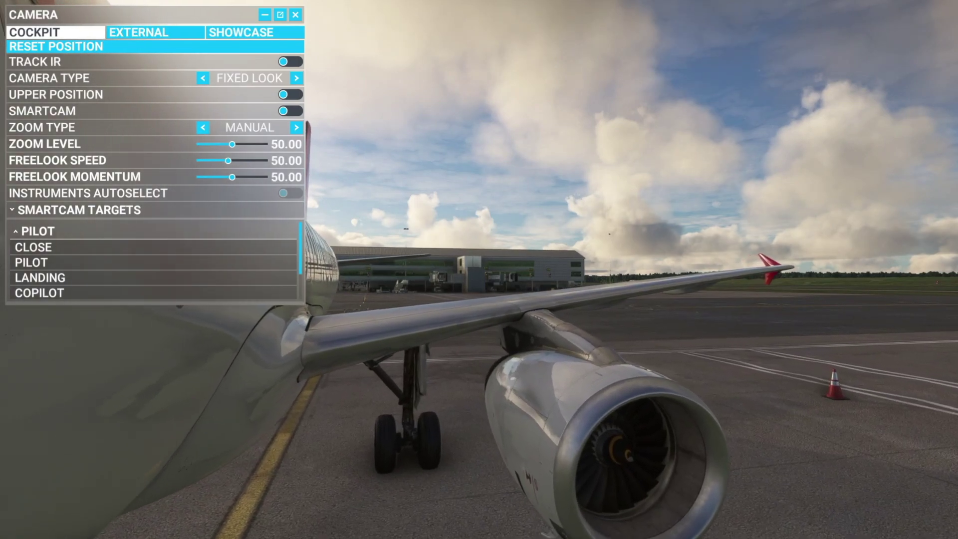
# Move the camera outside beside the engine nacelle, with Freelook camera type and the main gear in view.
pyautogui.press('Right')
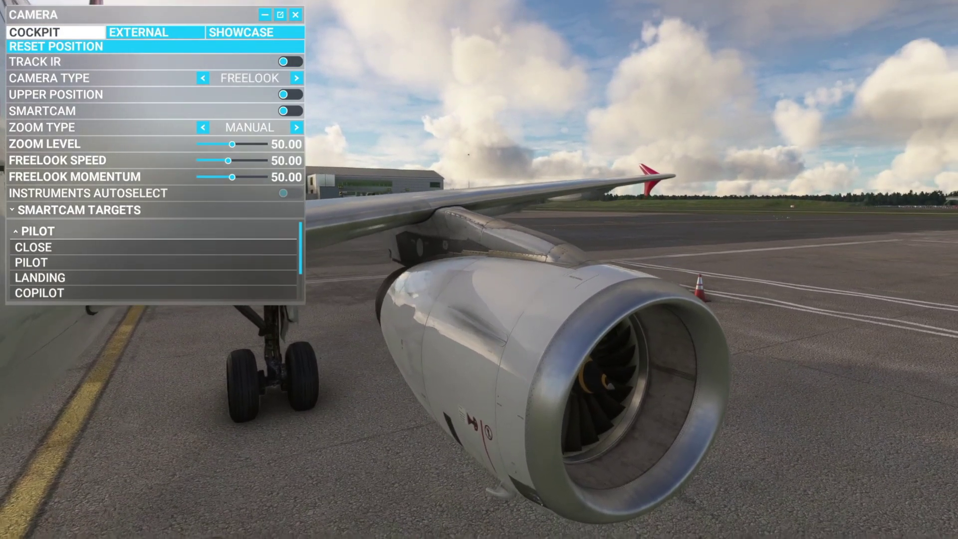
pyautogui.press('Left')
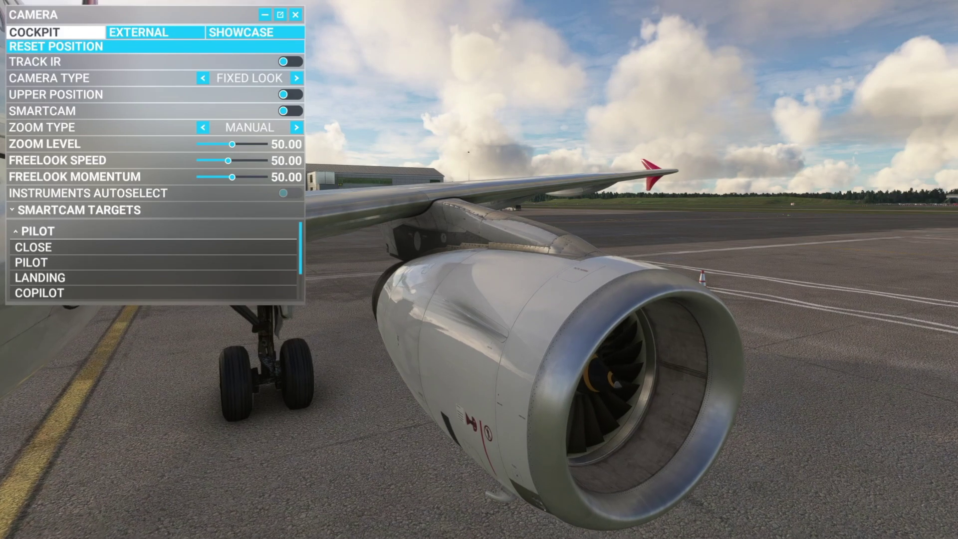
pyautogui.scroll(2, 710, 302)
pyautogui.press('Left')
# Move the camera beyond the wingtip, set zoom level 11, and aim back along the wing at the fuselage.
pyautogui.press('Up')
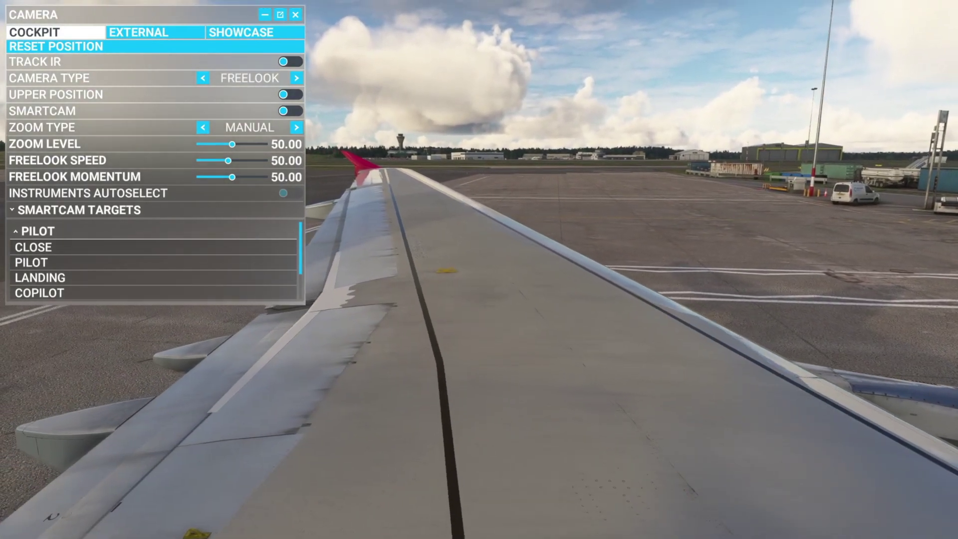
pyautogui.scroll(-5, 479, 270)
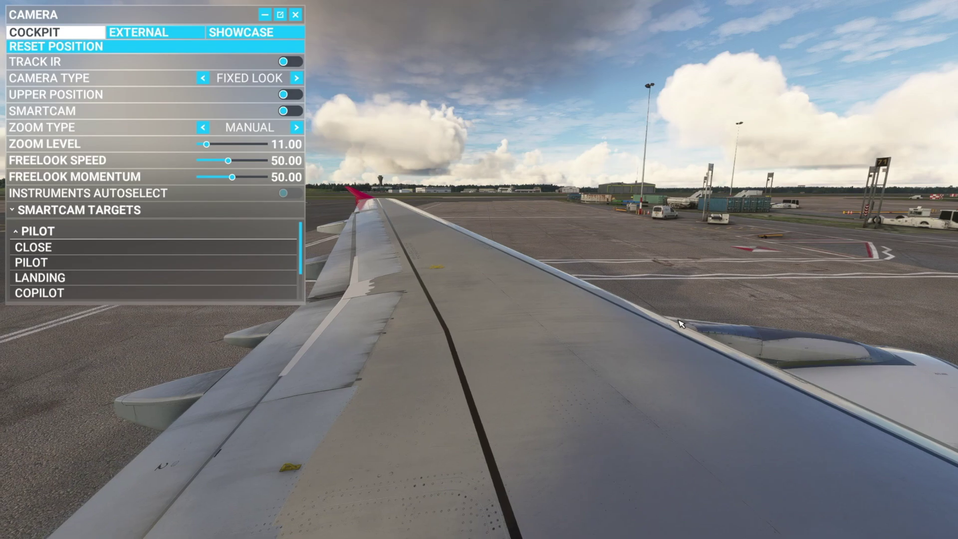
pyautogui.press('Left')
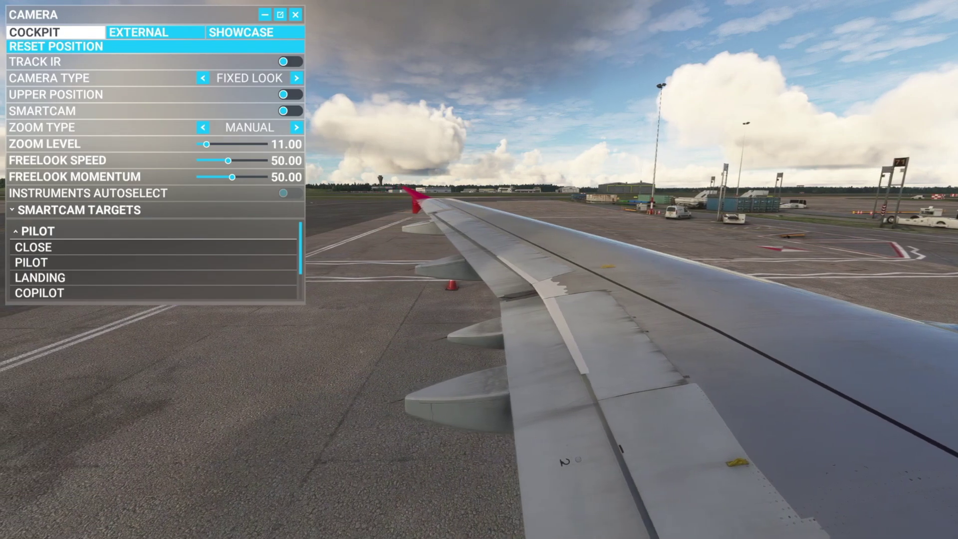
pyautogui.rightClick(479, 269)
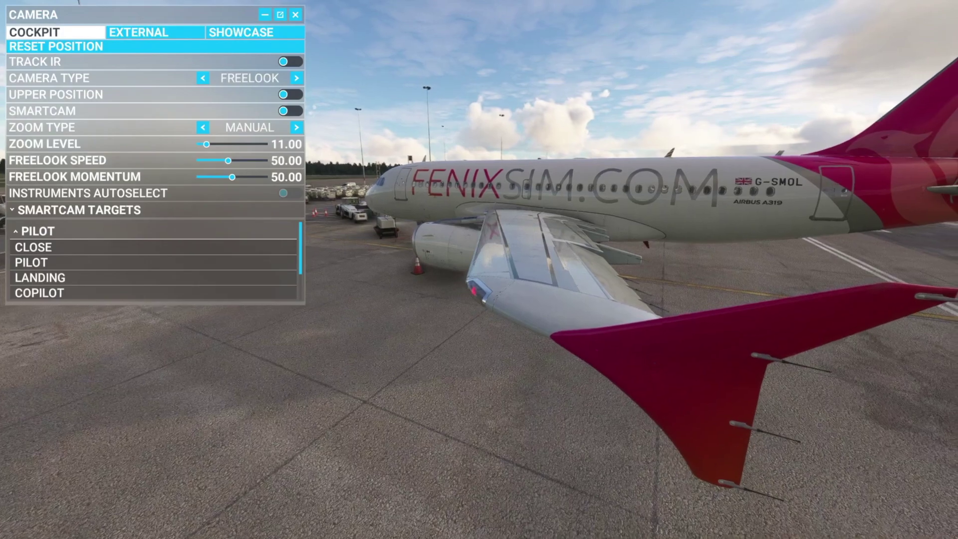
pyautogui.press('Up')
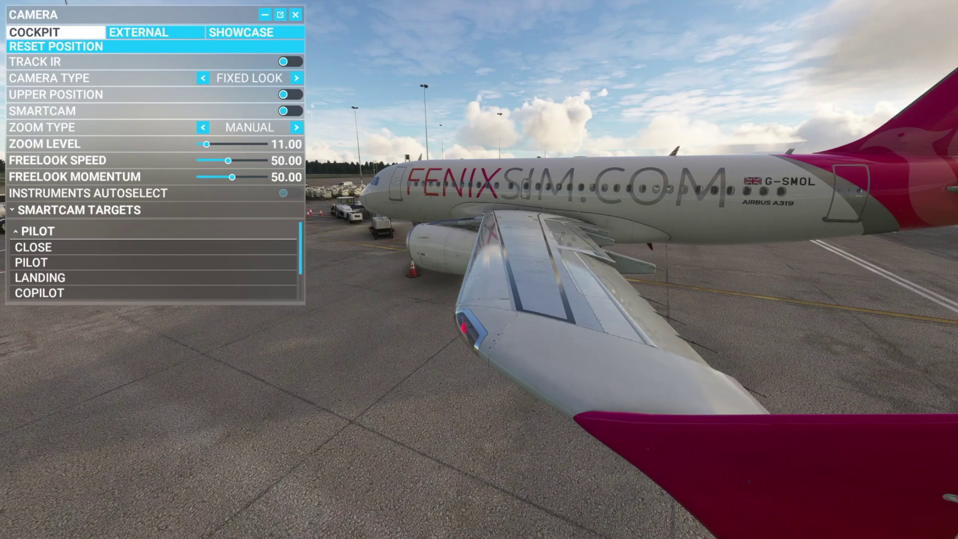
# Reset to the Pilot windscreen view, close the Camera panel, and slide toward the copilot side.
pyautogui.hotkey('ctrl', 'space')
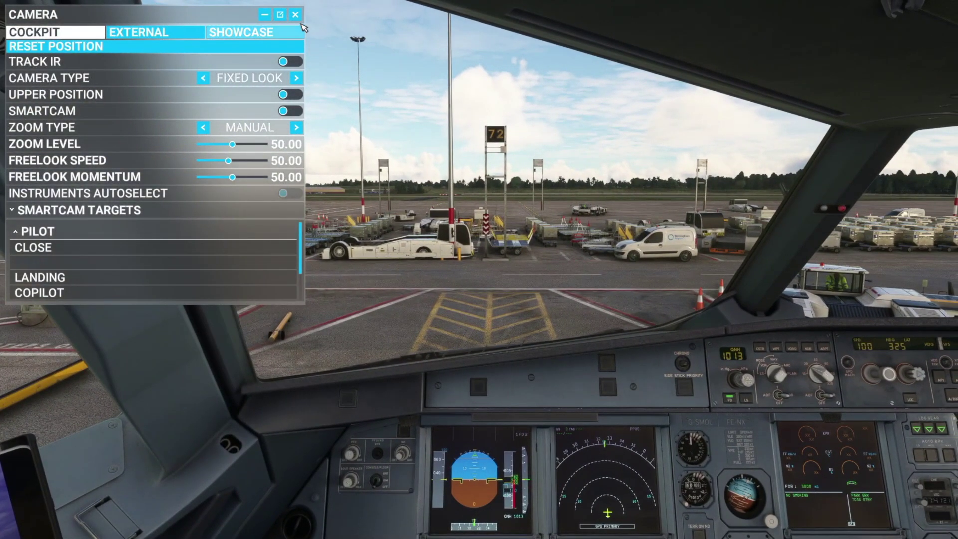
pyautogui.click(296, 15)
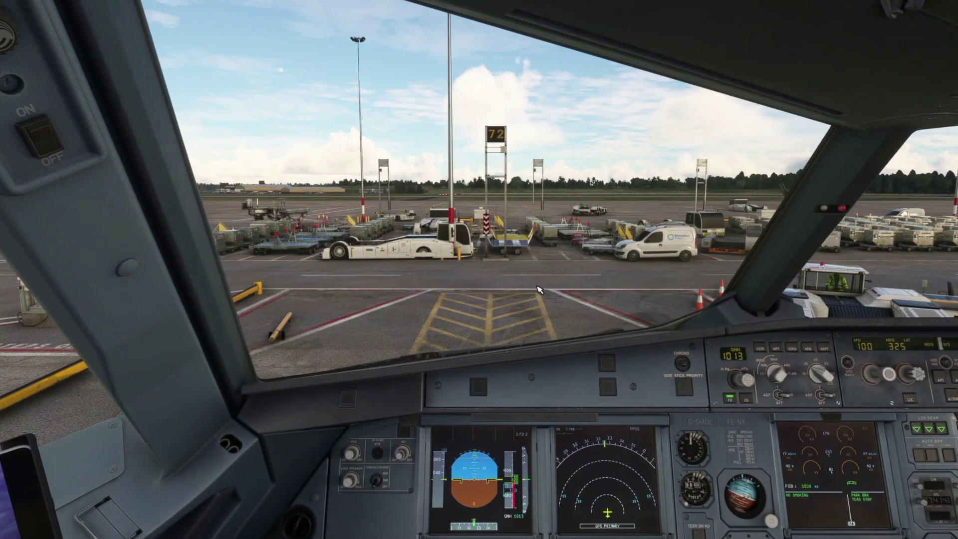
pyautogui.press('Right')
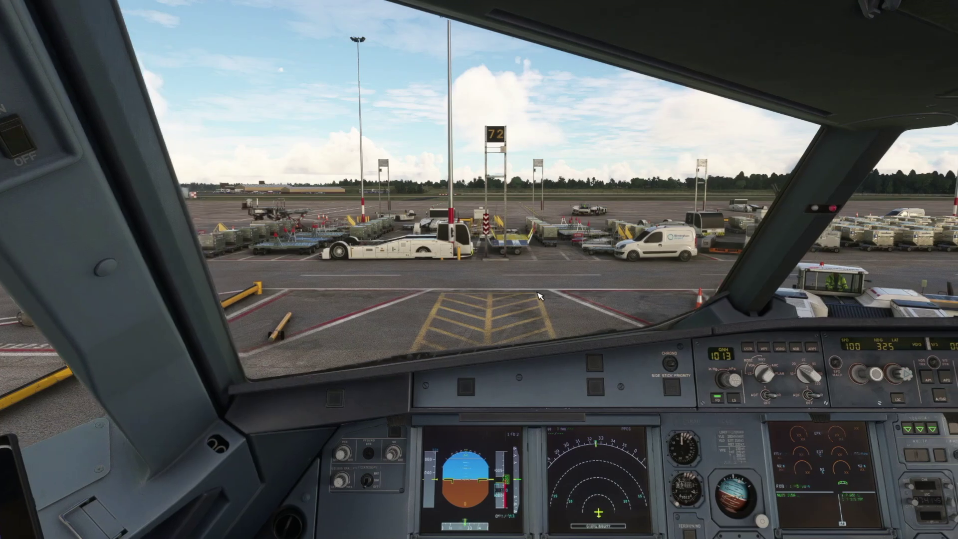
# Slide to the right window and set the Camera panel's Smartcam Targets to COPILOT.
pyautogui.press('Right')
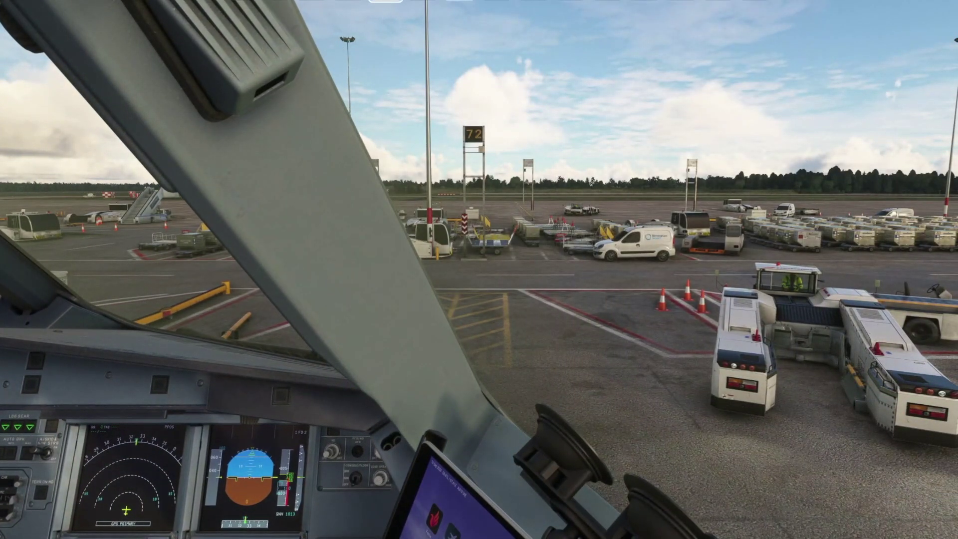
pyautogui.click(320, 4)
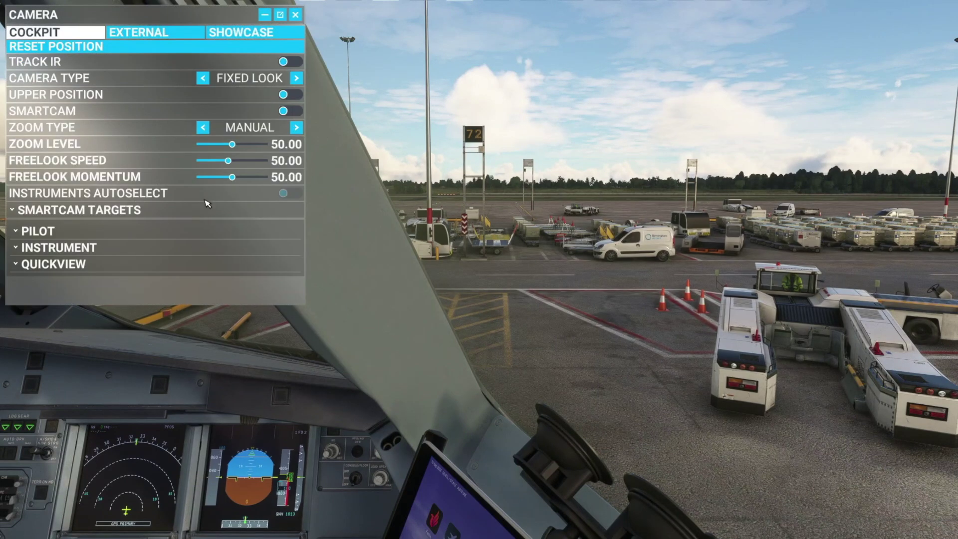
pyautogui.click(61, 236)
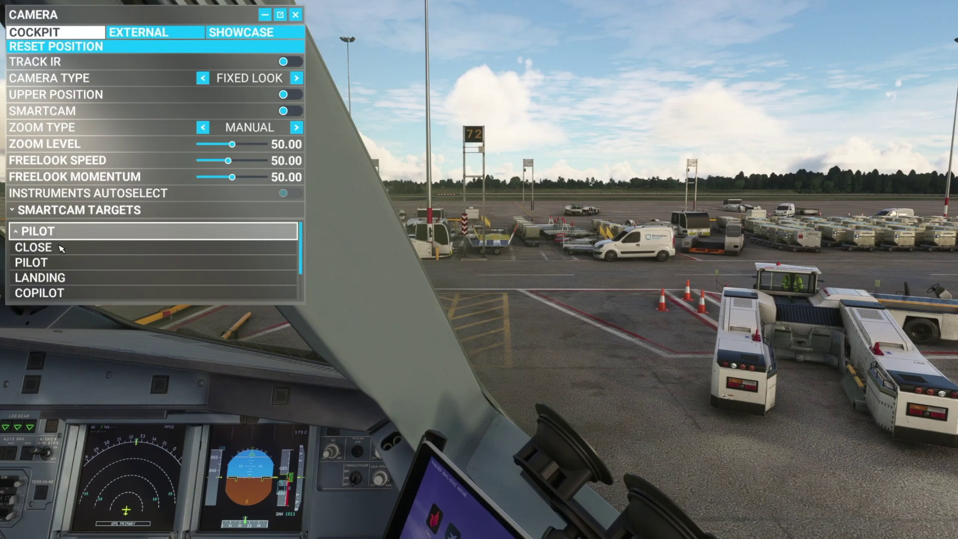
pyautogui.click(60, 295)
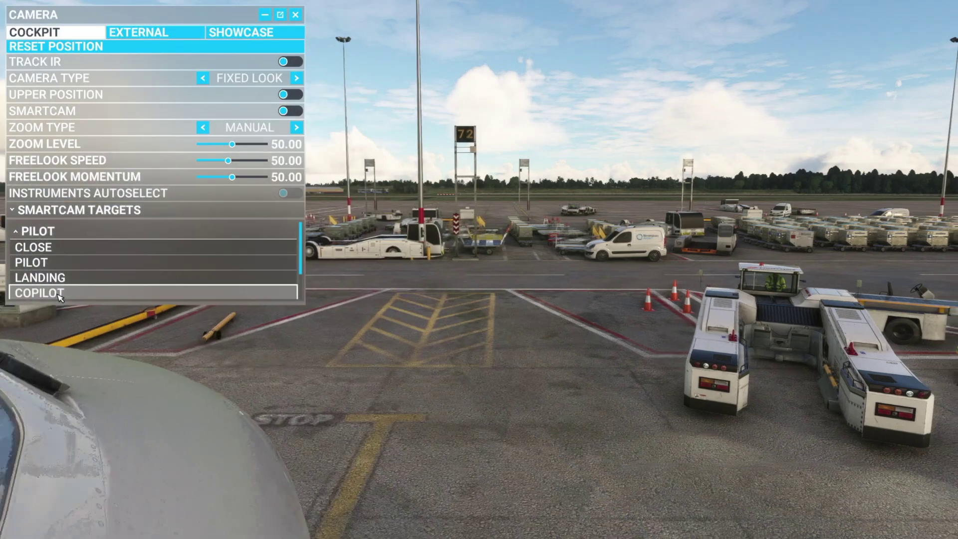
# Swing the view outside to frame the engine with the CuisineAir catering truck behind.
pyautogui.hotkey('shift', 'Right')
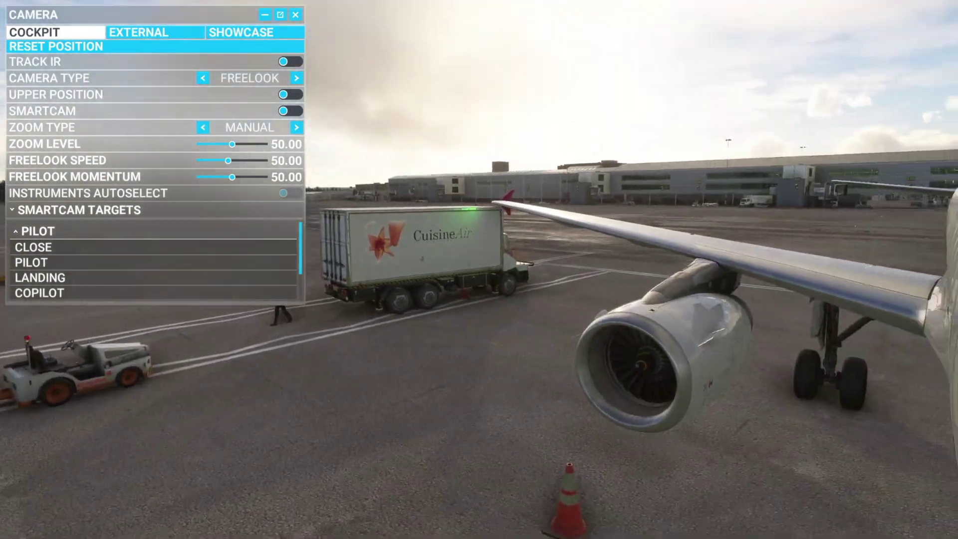
pyautogui.moveTo(444, 311); pyautogui.dragTo(502, 311)
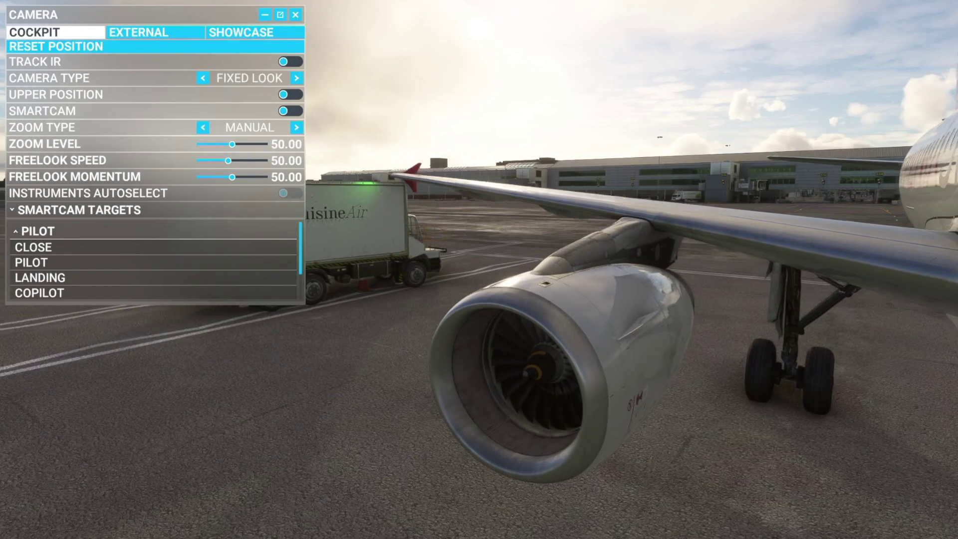
pyautogui.rightClick(513, 320)
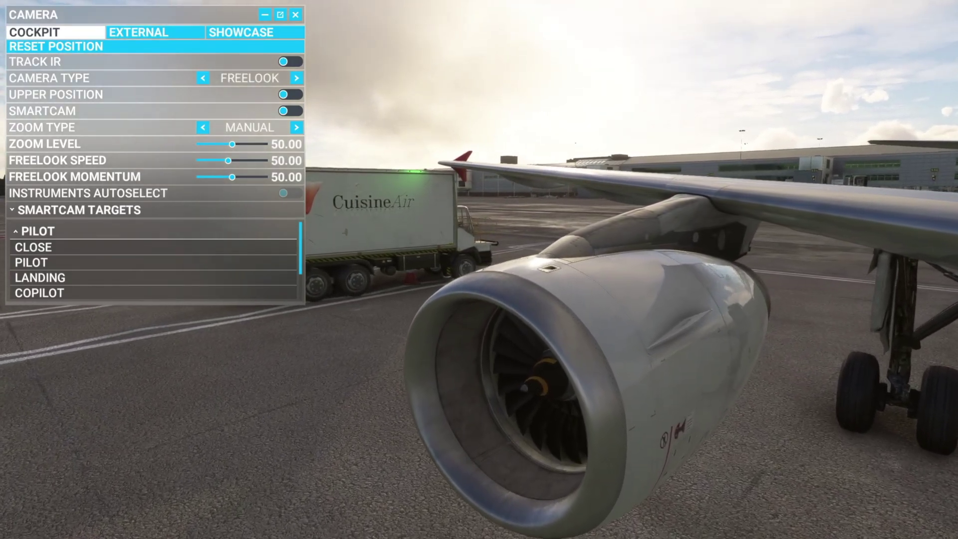
# Tilt the view down onto the engine, close the Camera panel, and recall the pilot's cockpit view.
pyautogui.rightClick(513, 320)
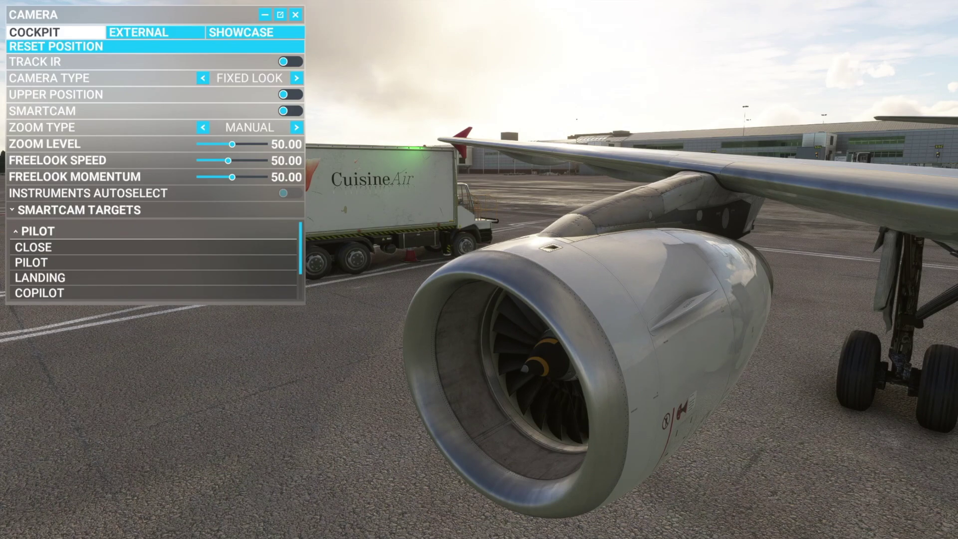
pyautogui.click(295, 14)
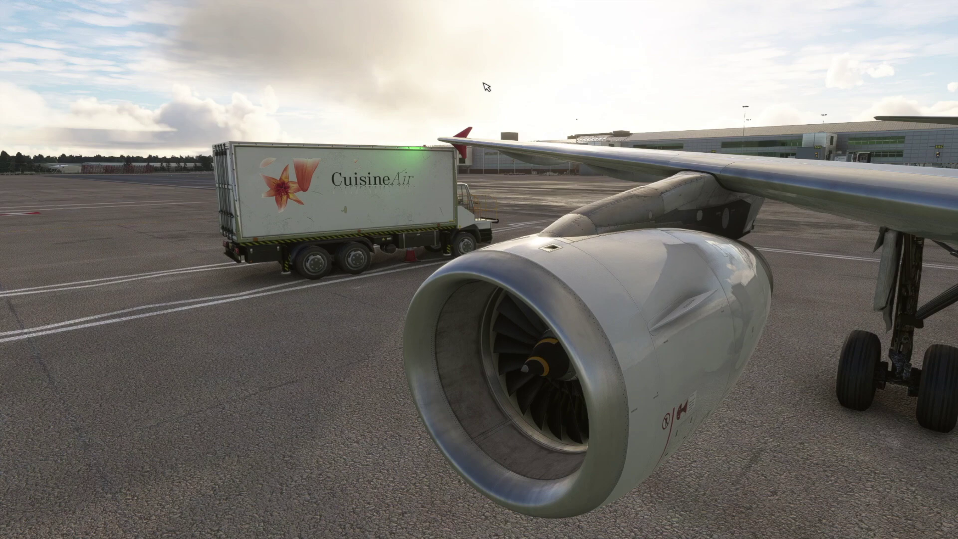
pyautogui.press('End')
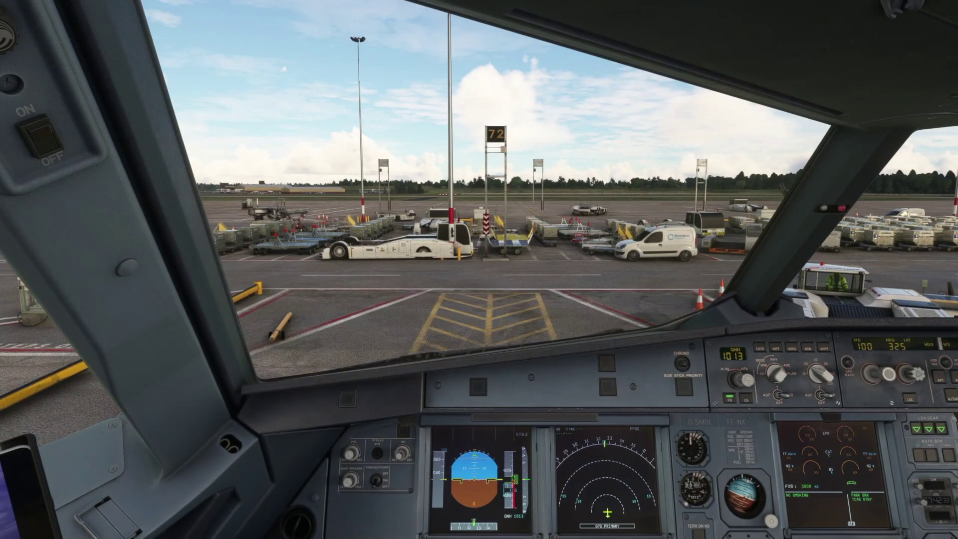
# Recall the saved engine close-up and the cockpit view, then turn toward the rear cockpit door.
pyautogui.press('End')
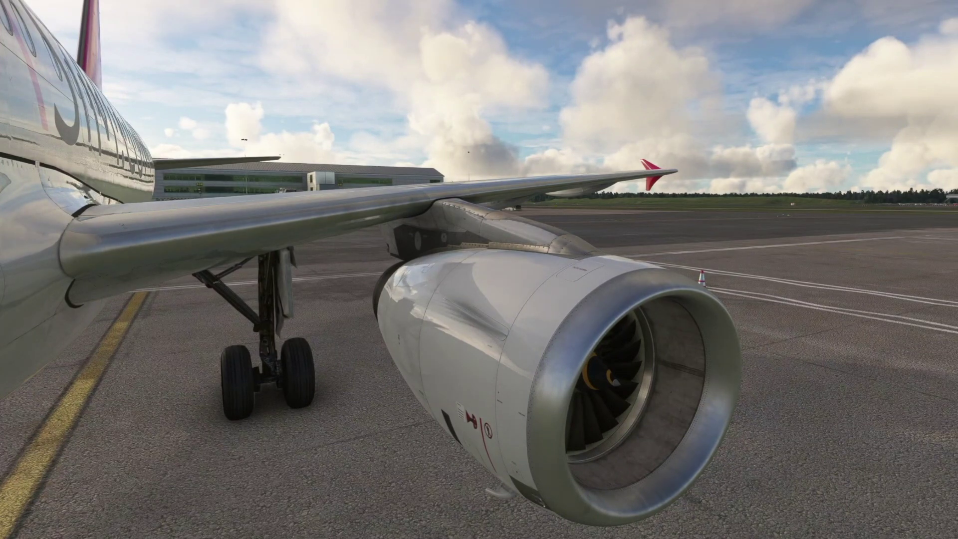
pyautogui.press('End')
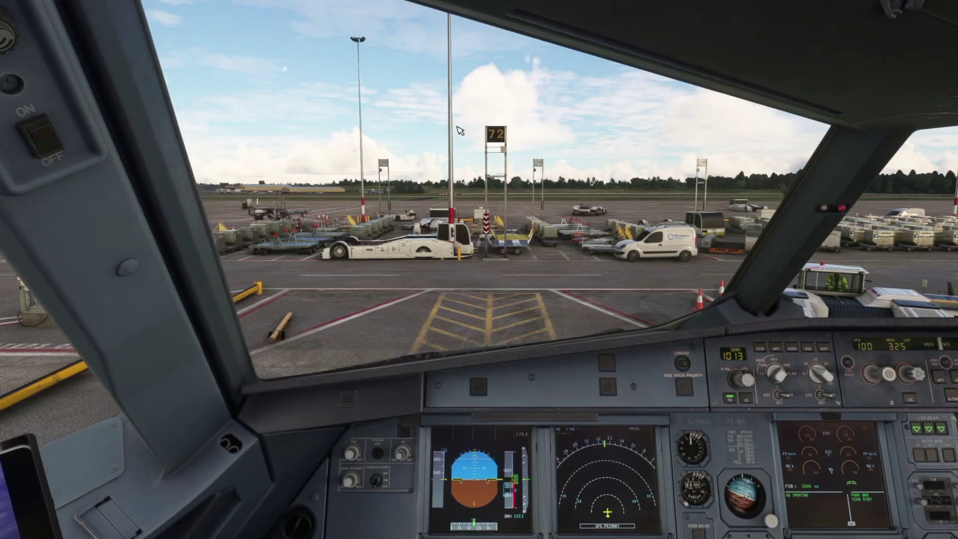
pyautogui.moveTo(481, 138); pyautogui.dragTo(808, 140)
pyautogui.press('Up')
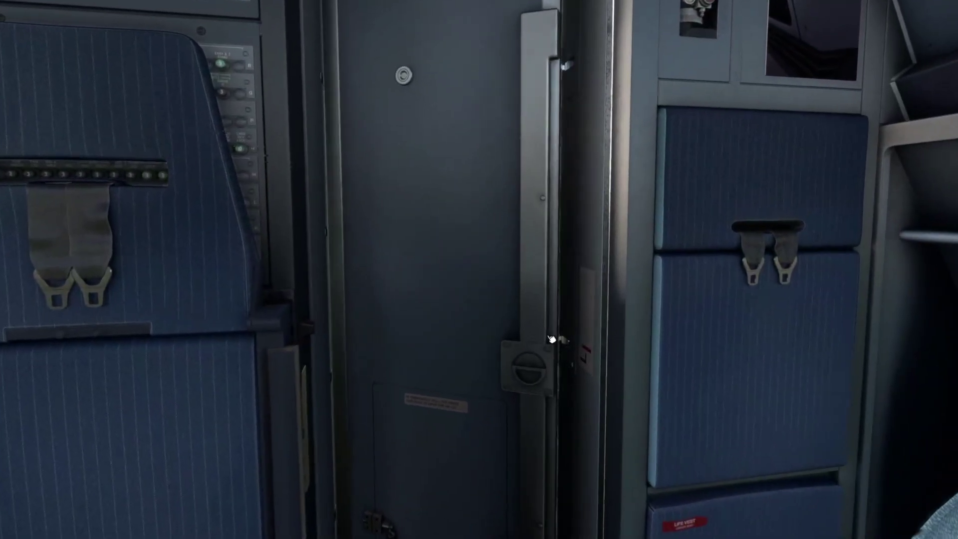
# Open the cockpit door onto the cabin by clicking its latch.
pyautogui.click(552, 339)
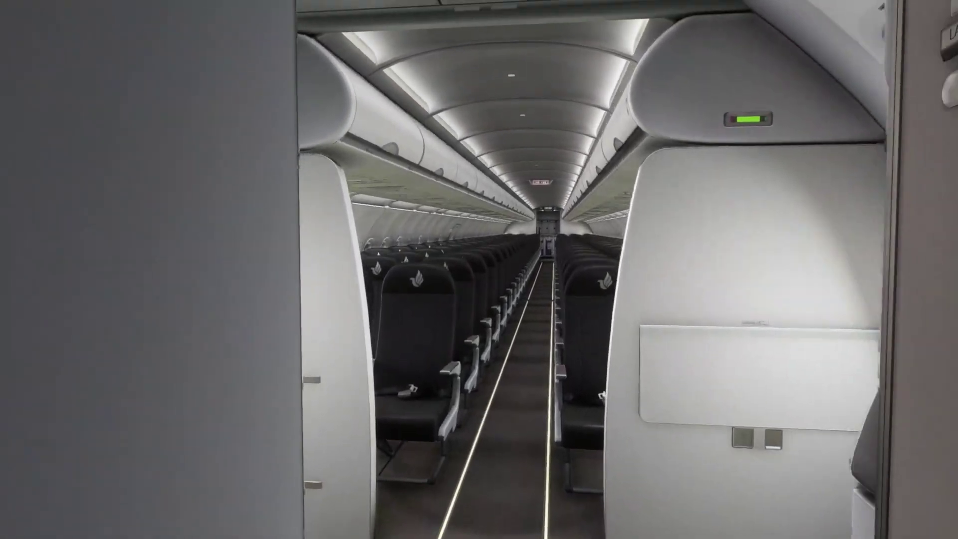